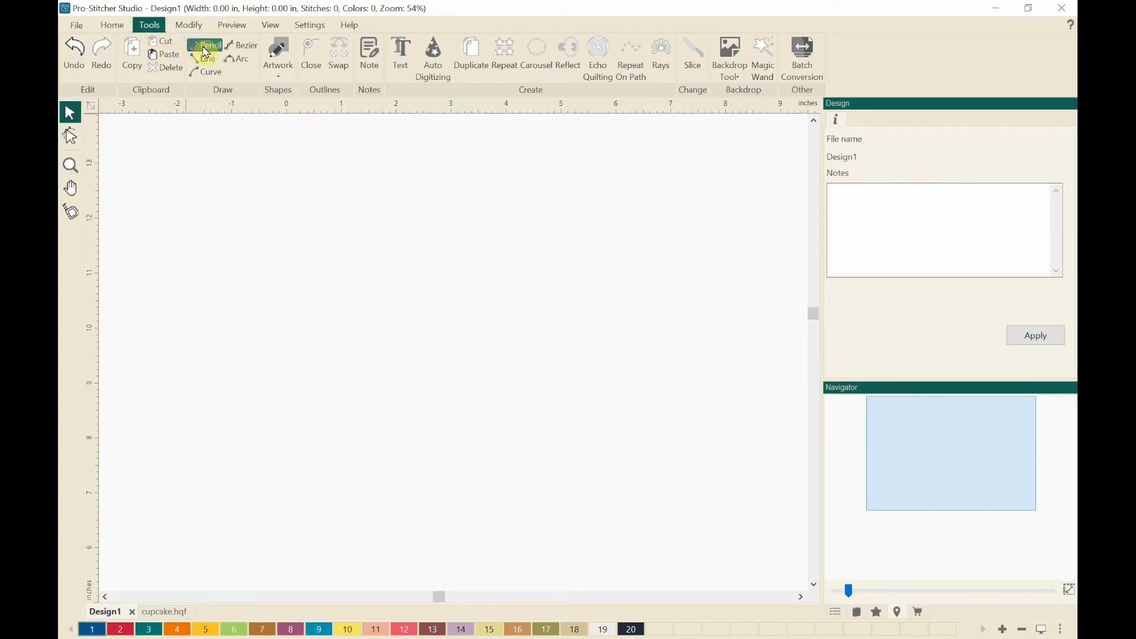
- Start the Text tool and place a text object on the empty canvas
click(368, 76)
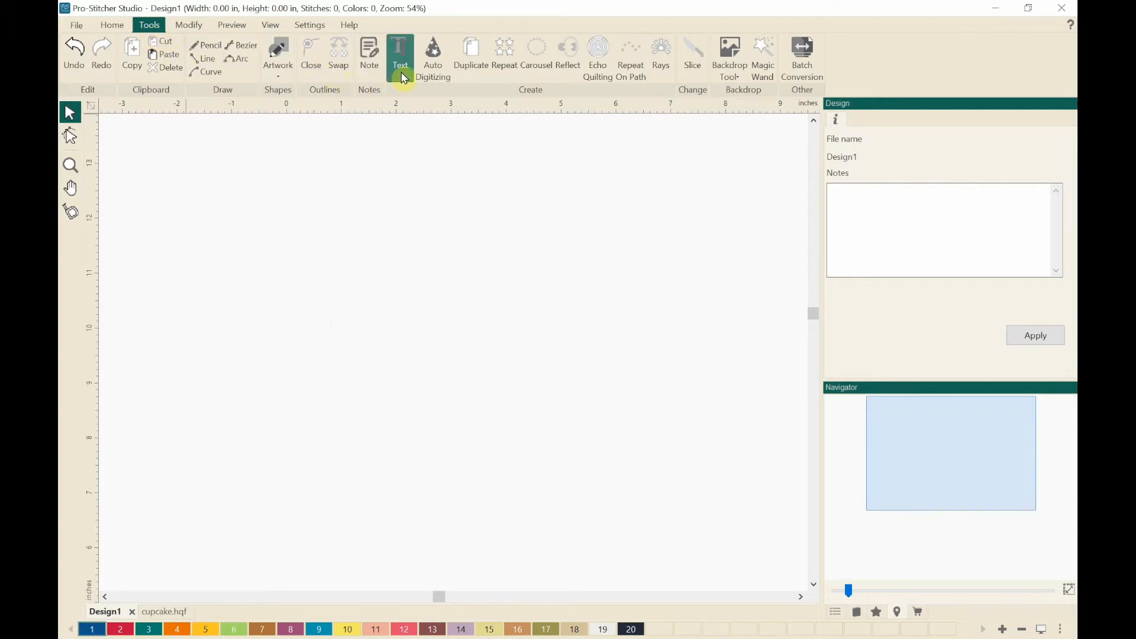
click(398, 86)
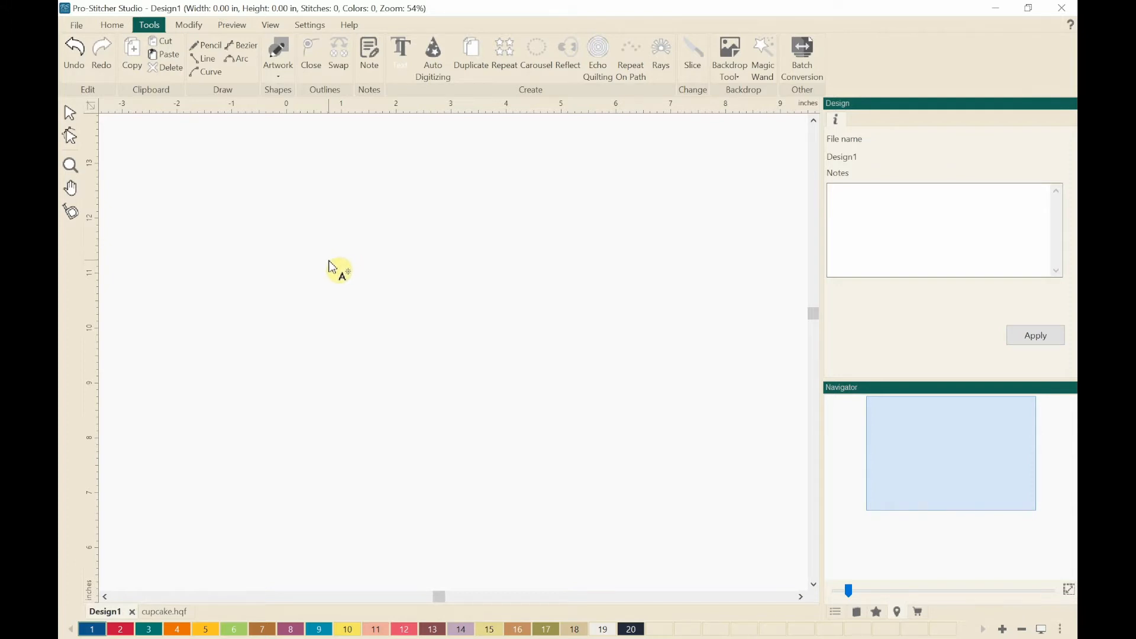
click(287, 302)
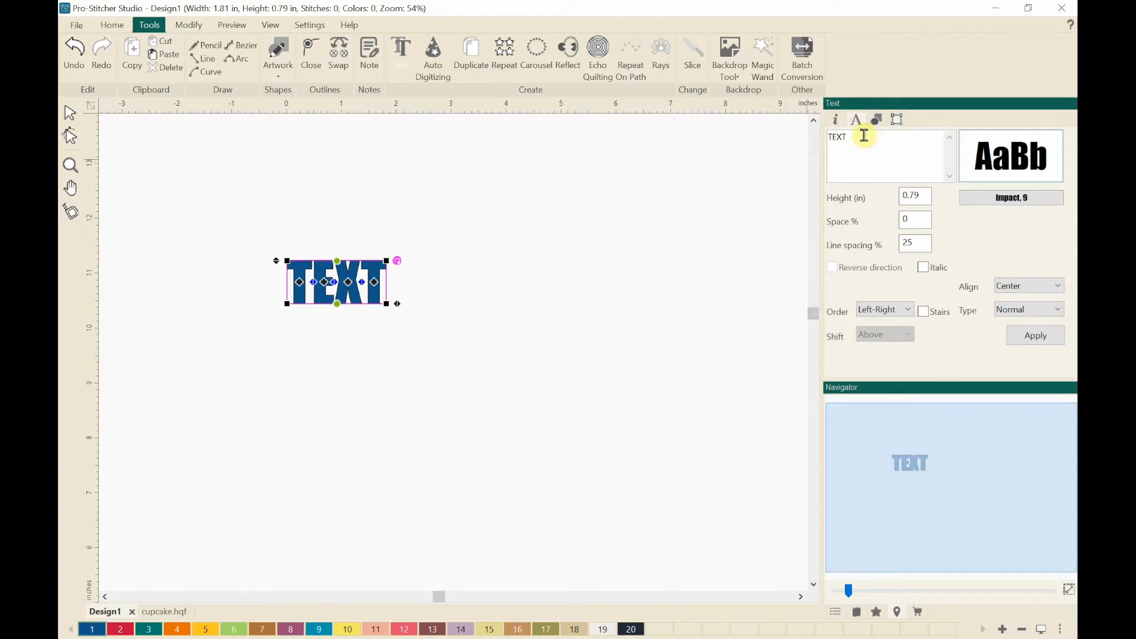
- Replace the placeholder text with "Happy Birthday" and apply it
drag(860, 135, 828, 135)
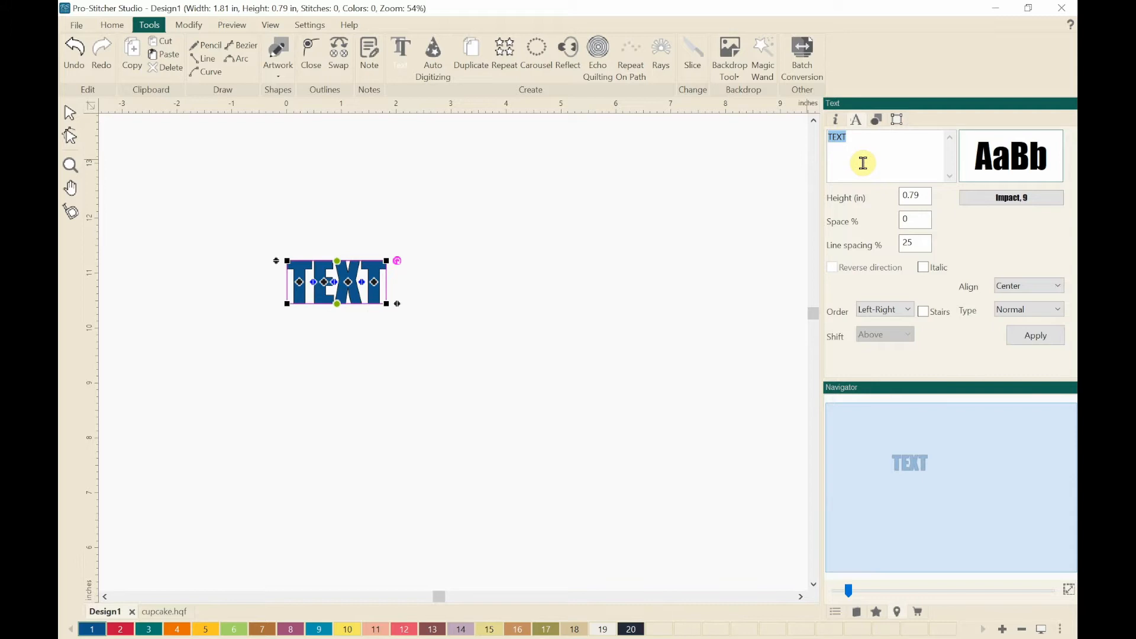
key(BackSpace)
text(Happy Birthday)
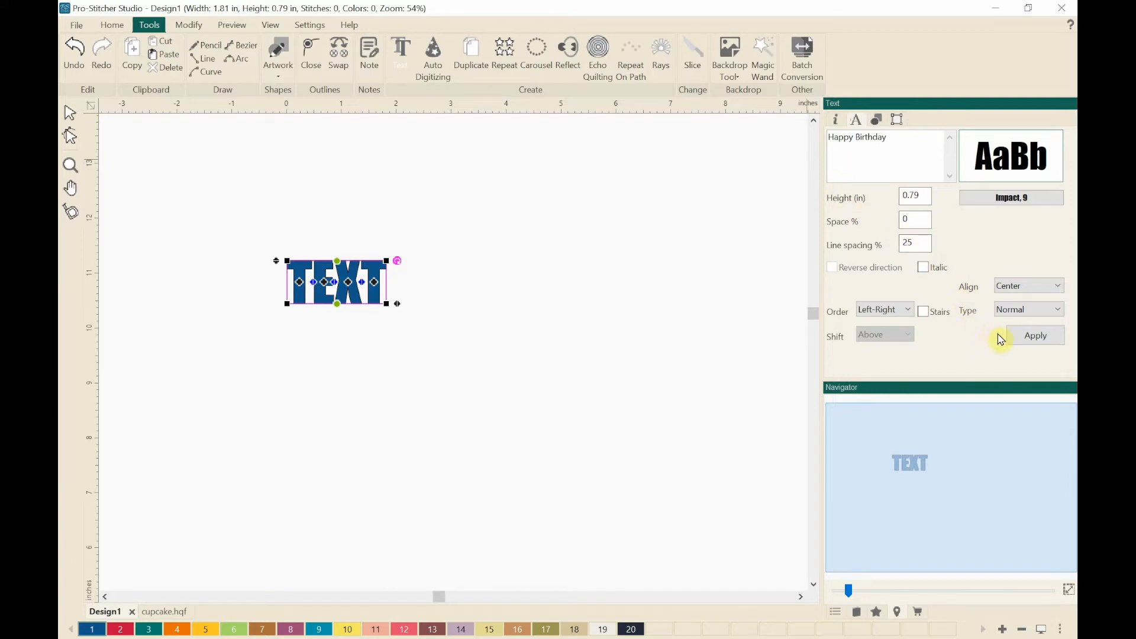
click(1029, 337)
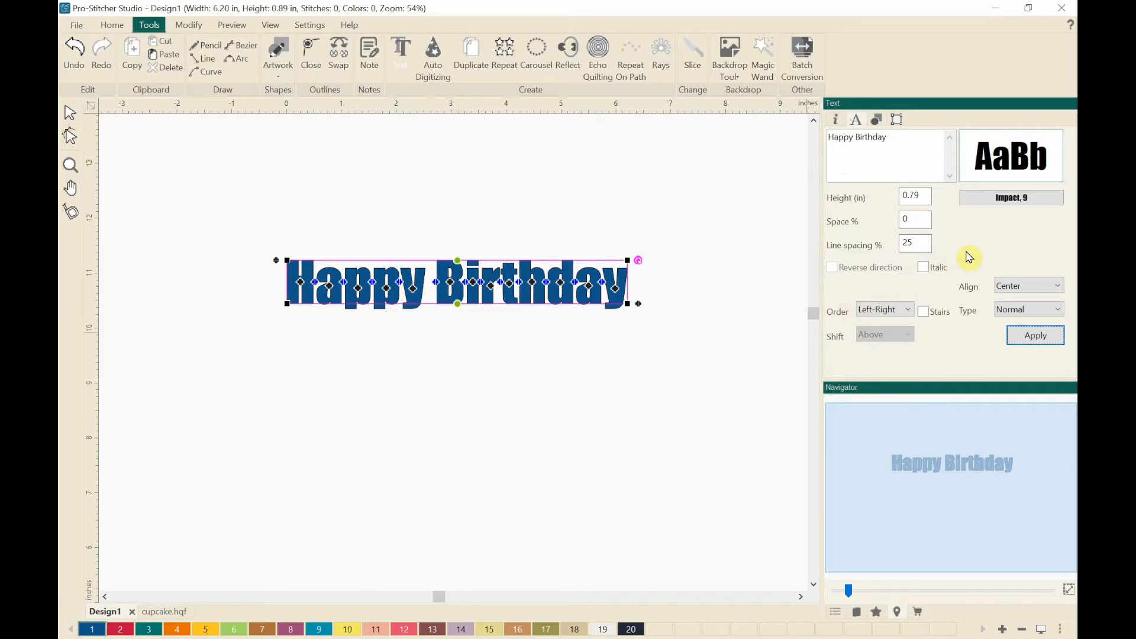
- Change the text font to Arial Rounded MT, Bold, size 72
click(1012, 204)
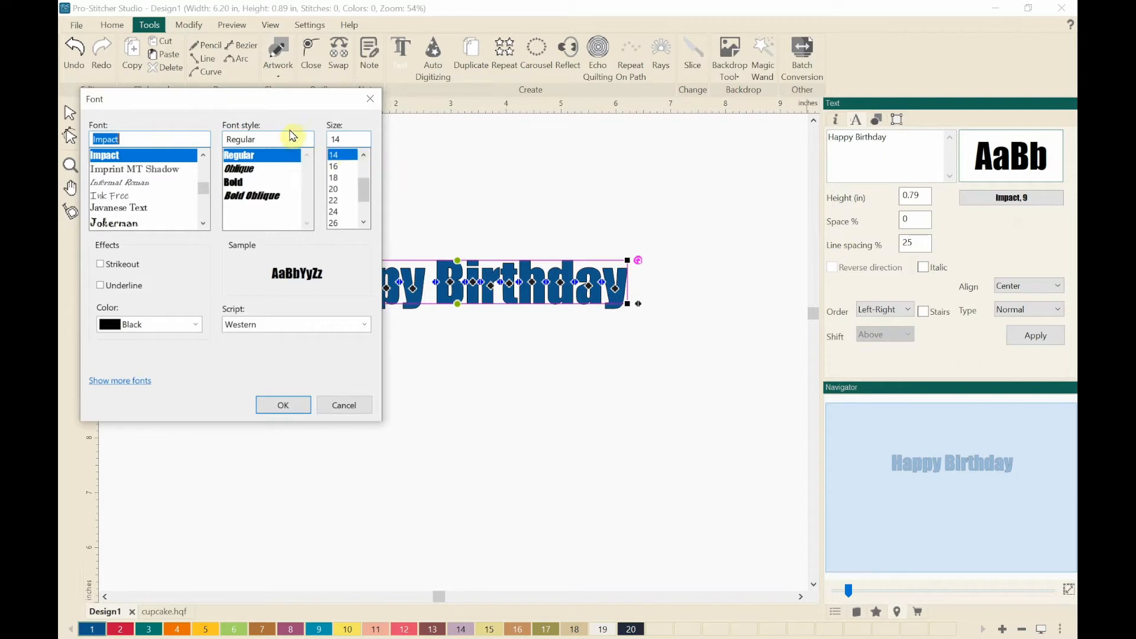
drag(224, 101, 466, 97)
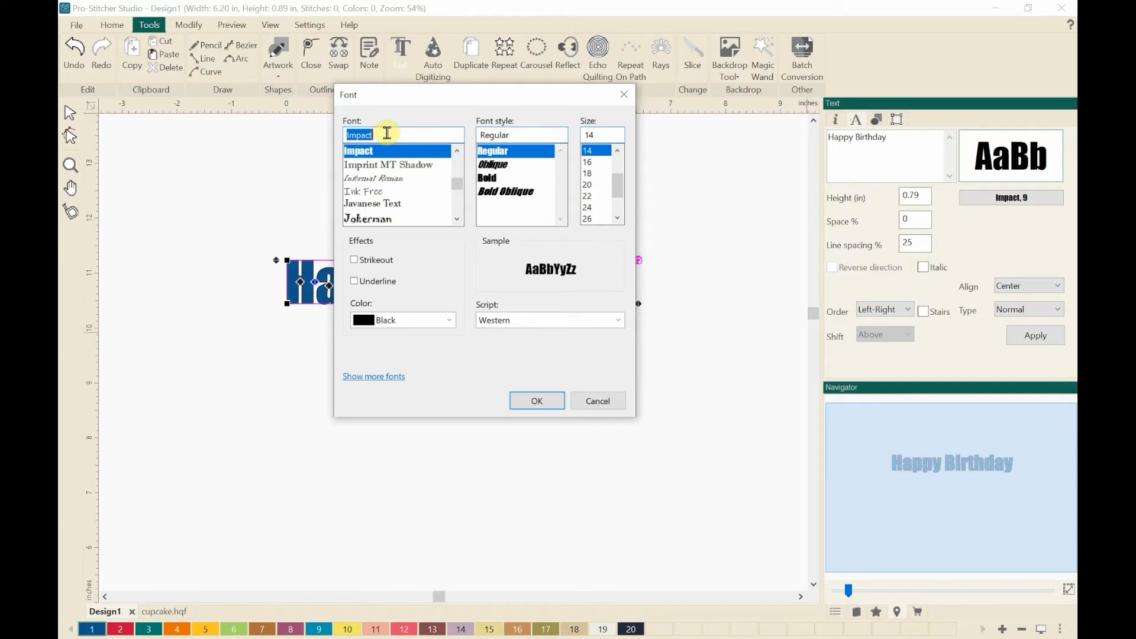
text(ari)
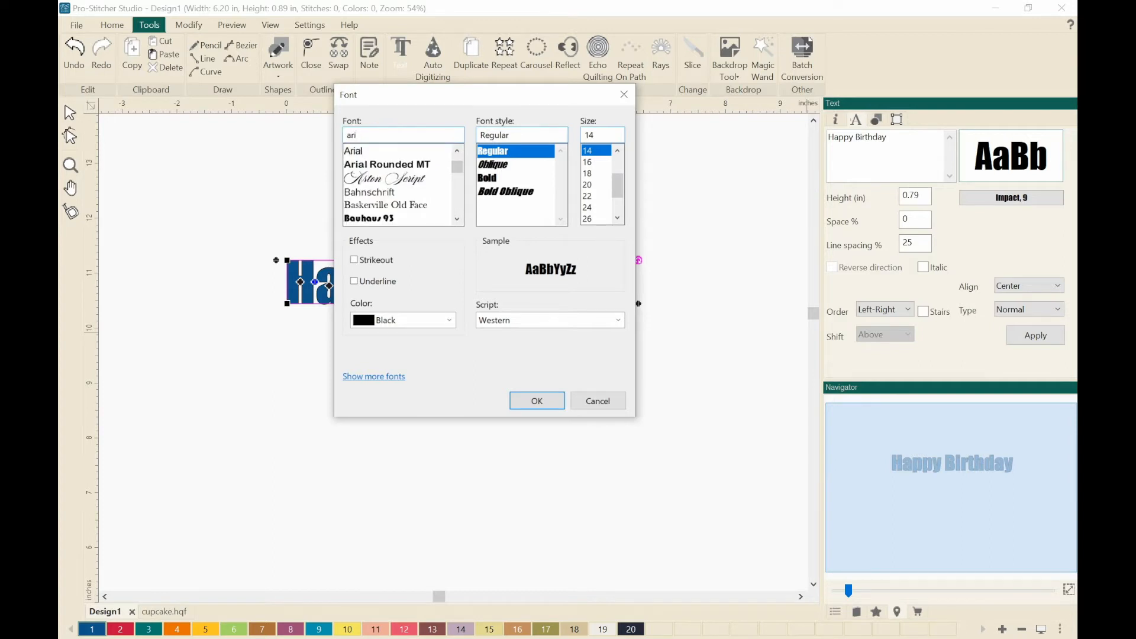
click(386, 166)
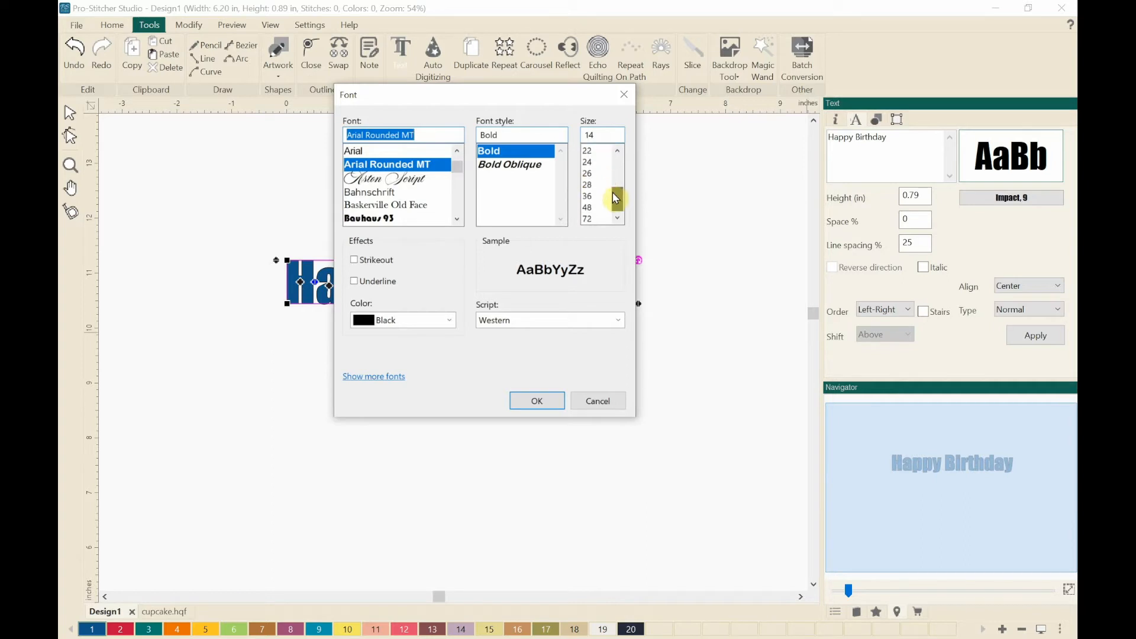
click(592, 220)
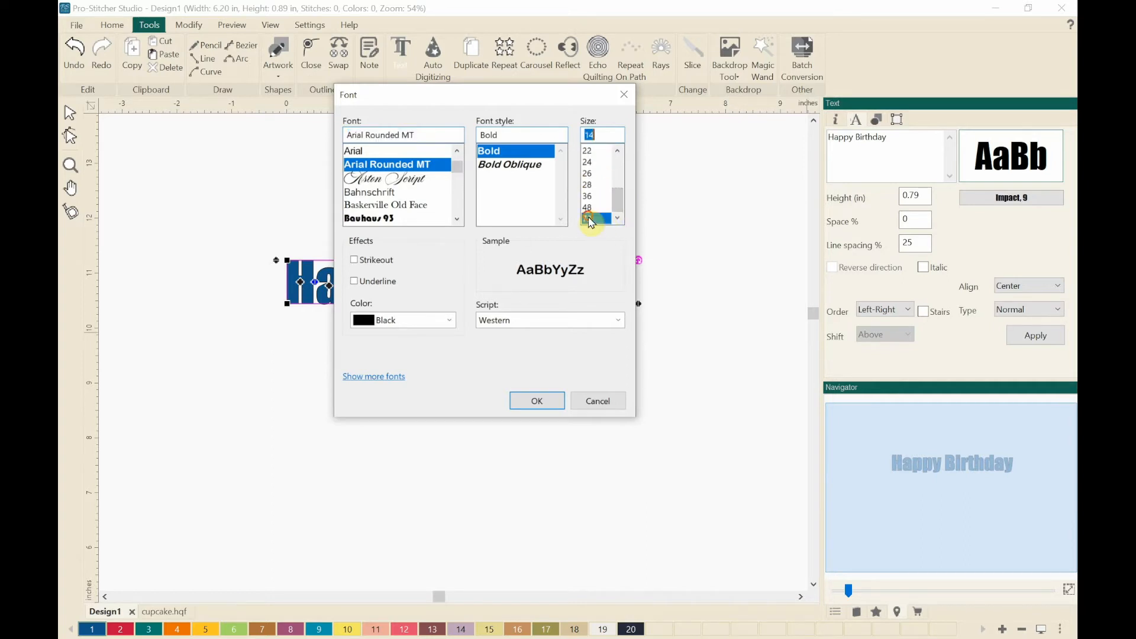
click(537, 402)
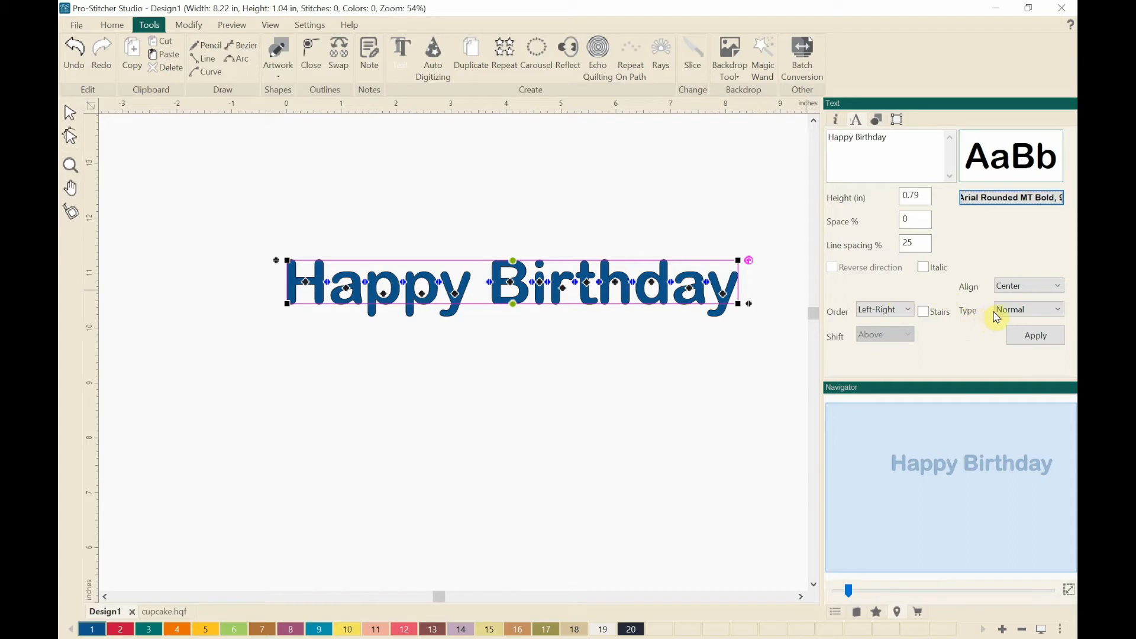
- Set the text type to Circle and apply it so the words curve along a circle
click(1033, 311)
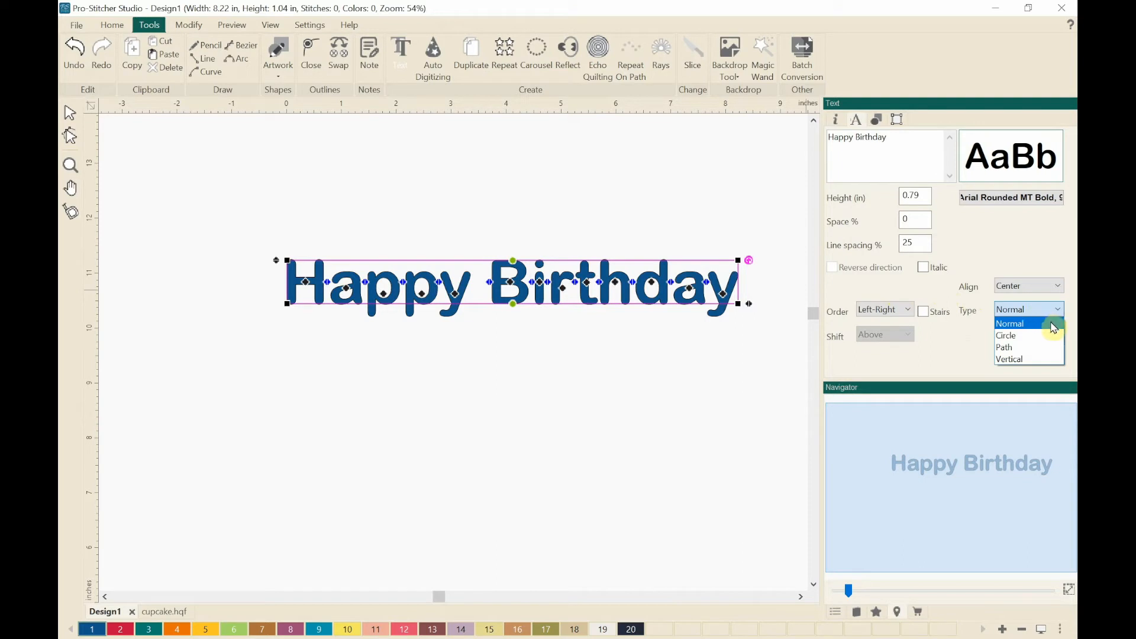
click(1044, 341)
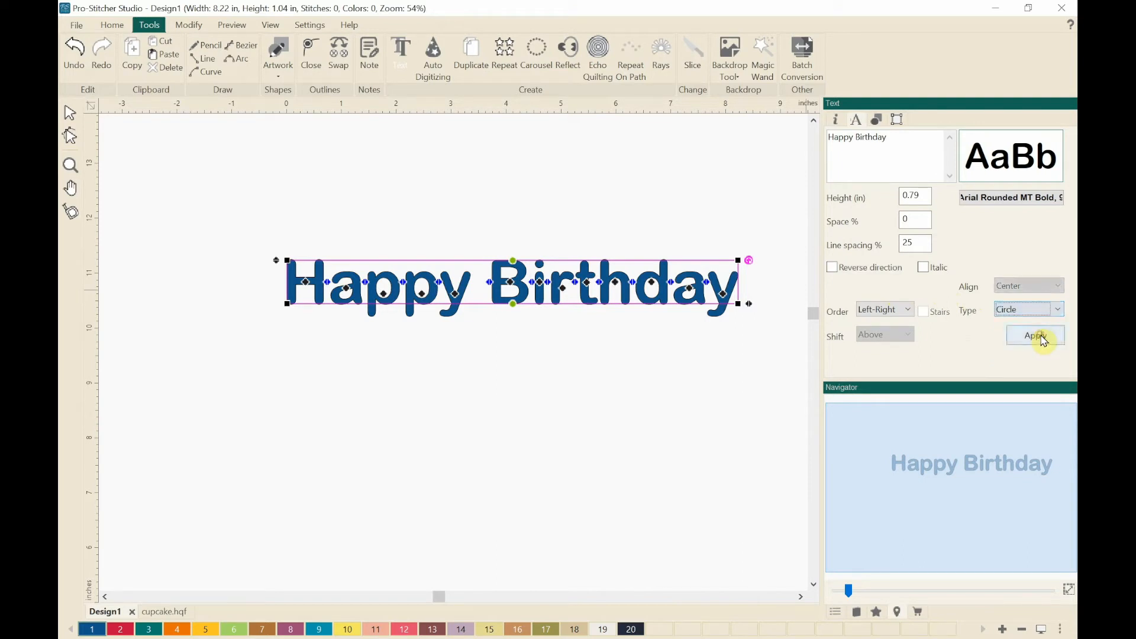
click(1036, 339)
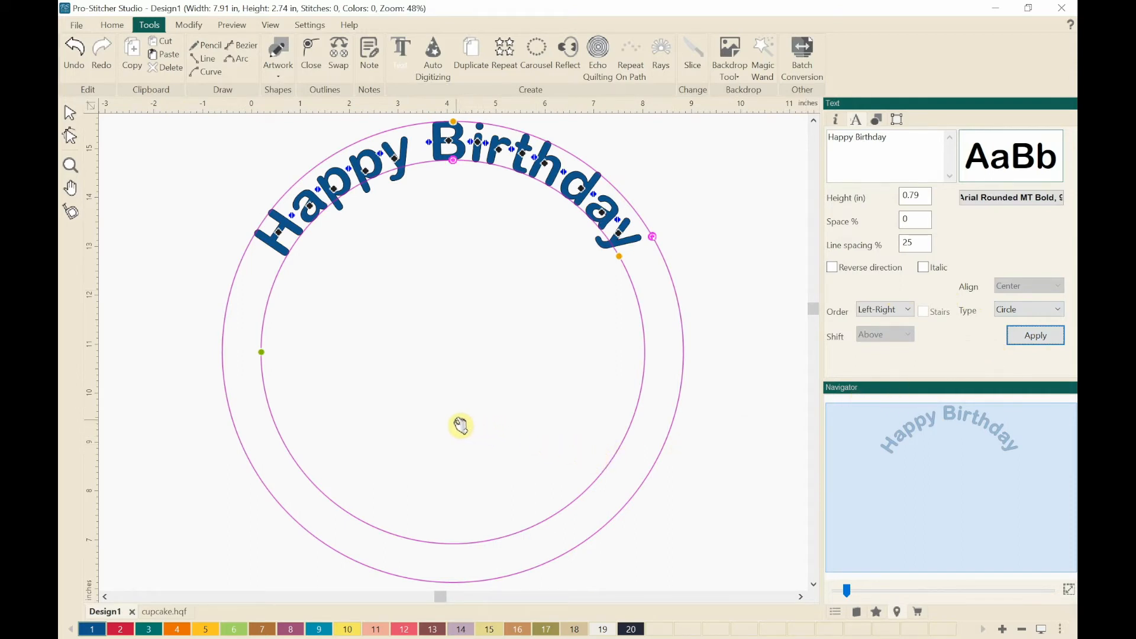
- Try enlarging the circular text's letter height from its top handle, then undo it
scroll(455, 423, down, 1)
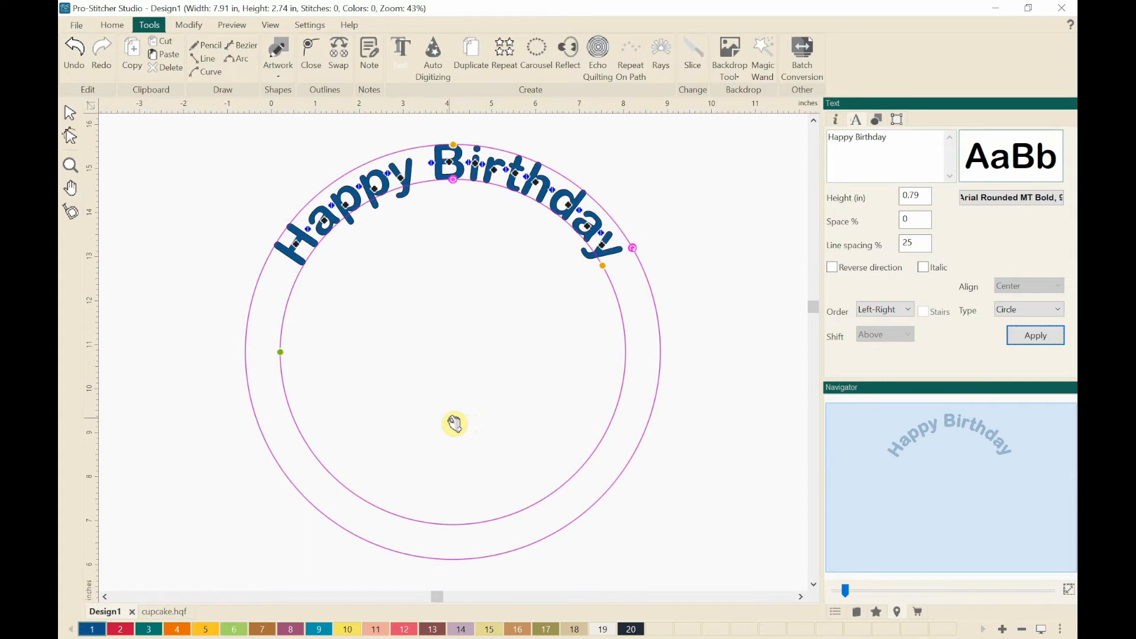
scroll(448, 424, down, 1)
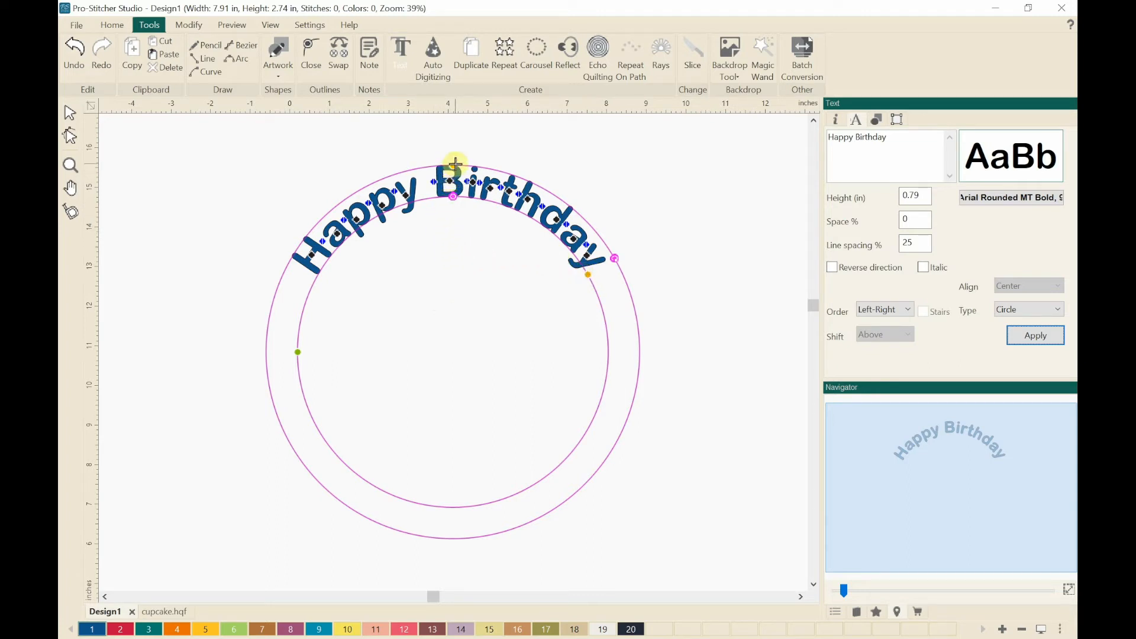
drag(456, 164, 407, 141)
drag(409, 148, 399, 106)
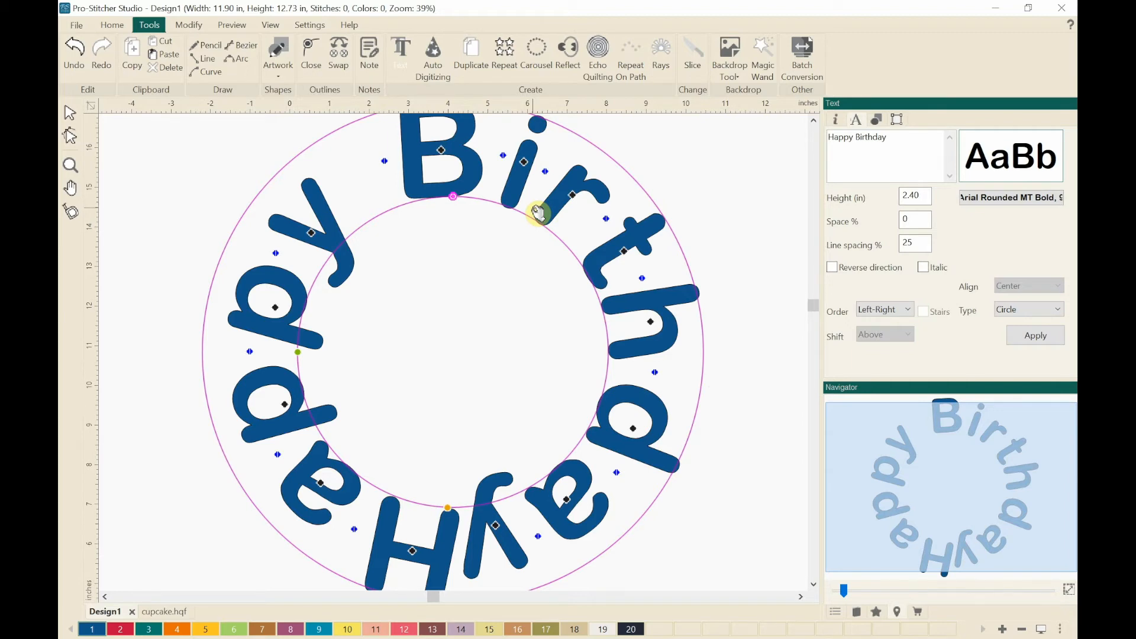
key(ctrl+z)
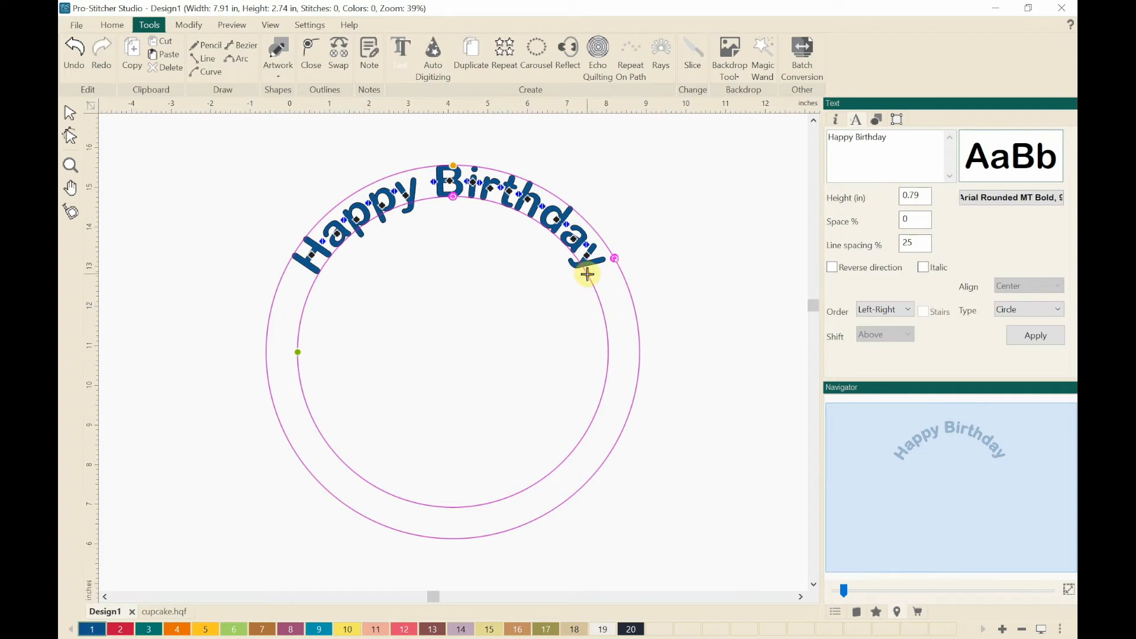
- Try stretching the text's end handle to spread the letters around the whole circle, then undo it
drag(588, 274, 480, 528)
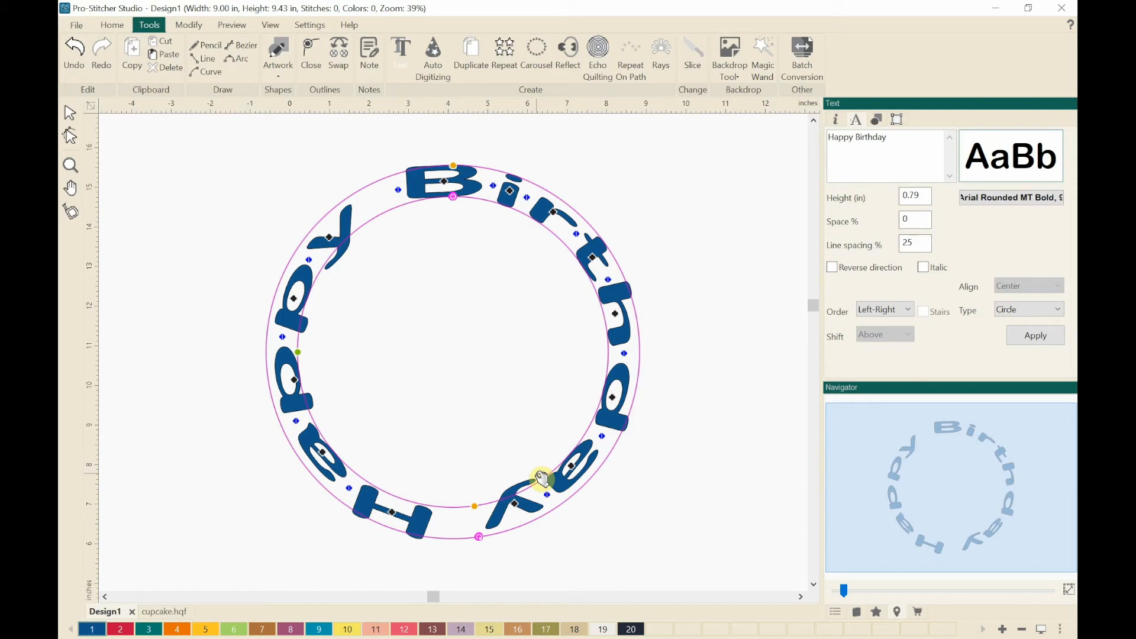
key(ctrl+z)
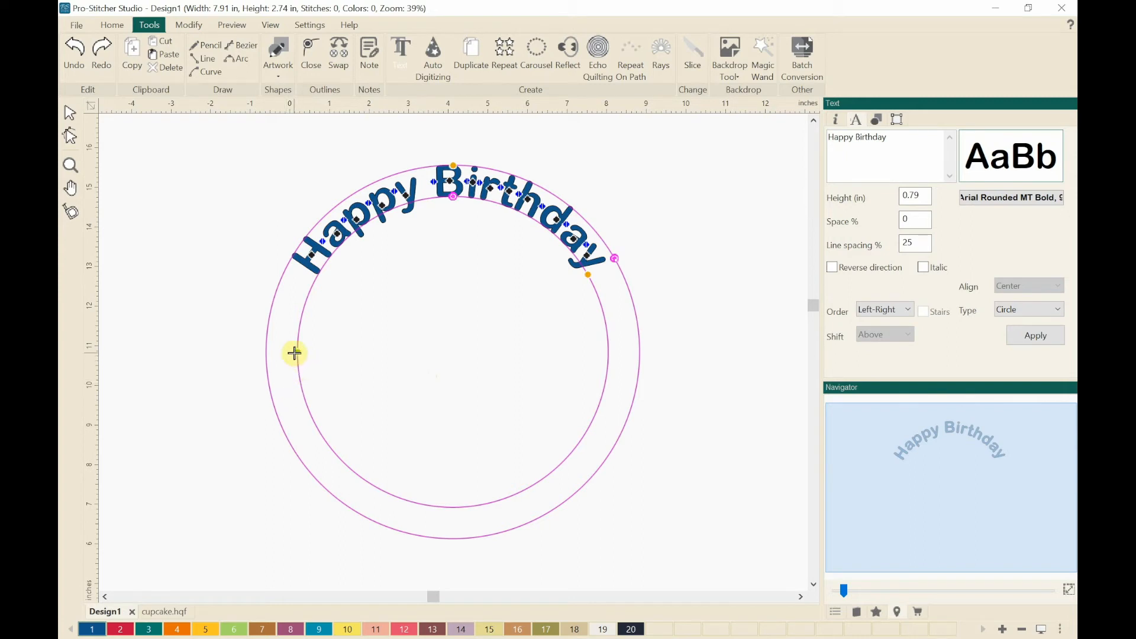
- Try reshaping the circle into a wide oval from its side handle, then undo it
drag(296, 351, 173, 390)
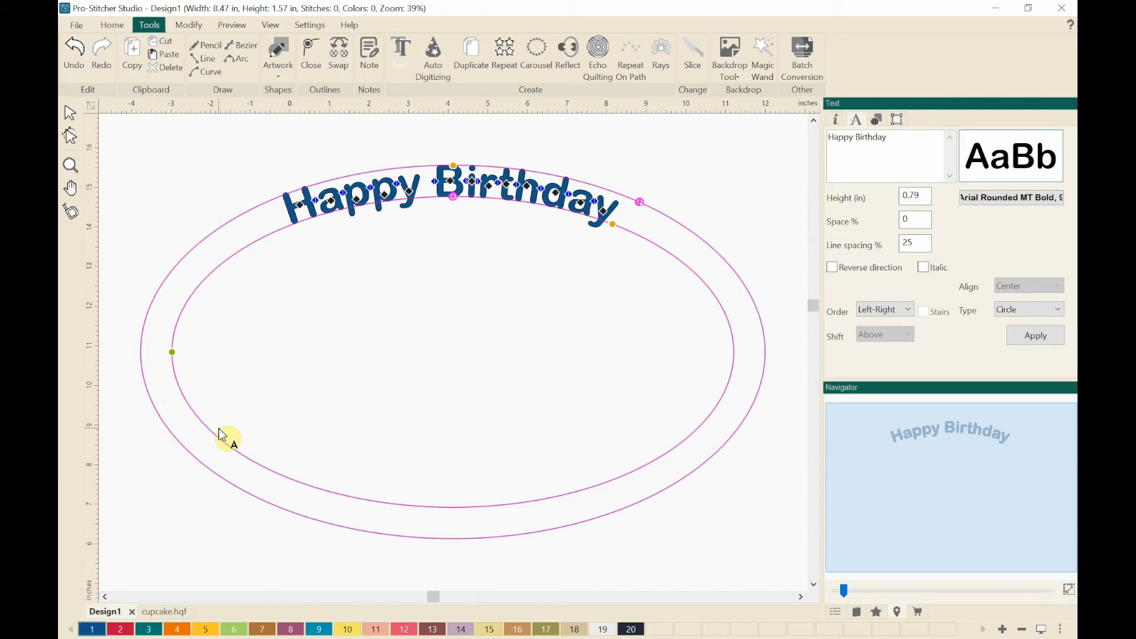
key(ctrl+z)
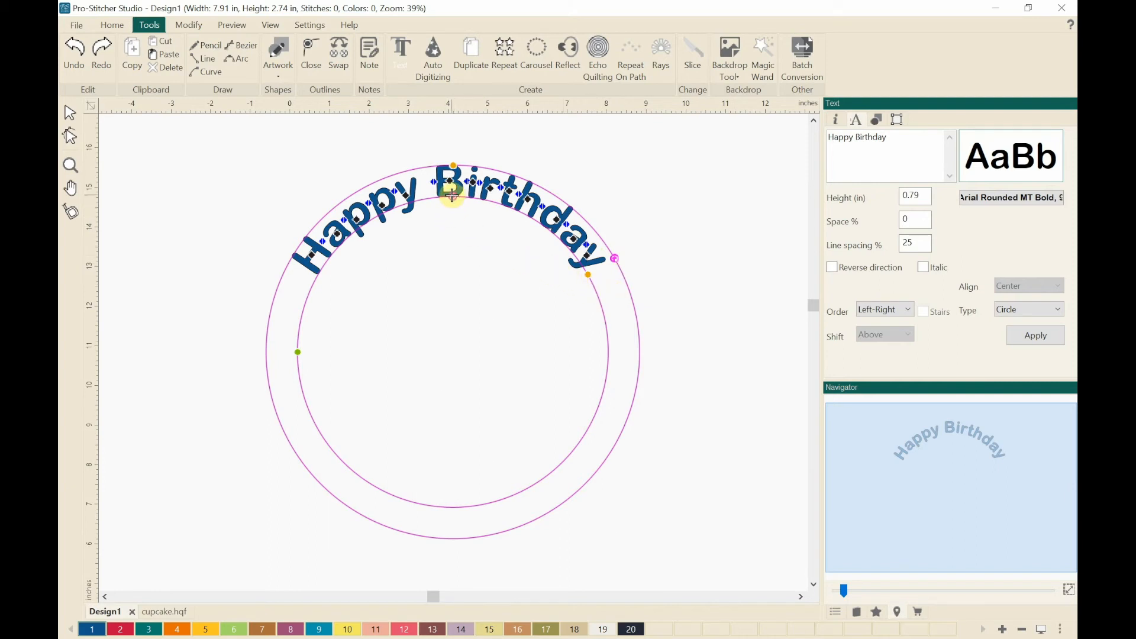
- Enlarge the circle the text follows so the words sit on a wider arc
drag(453, 195, 249, 230)
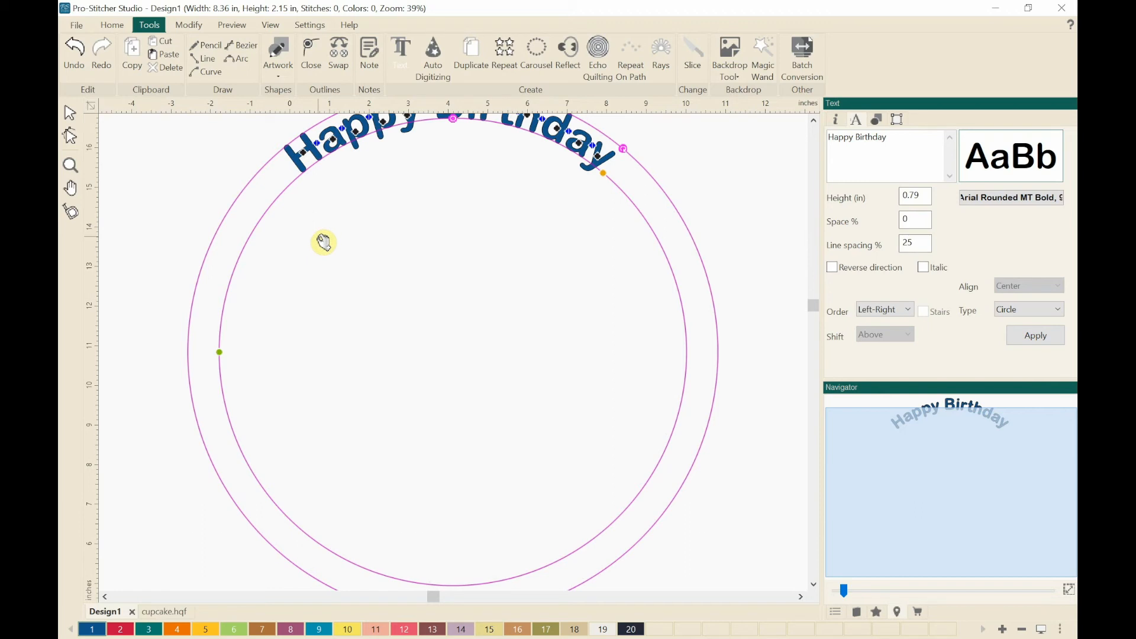
drag(324, 242, 319, 237)
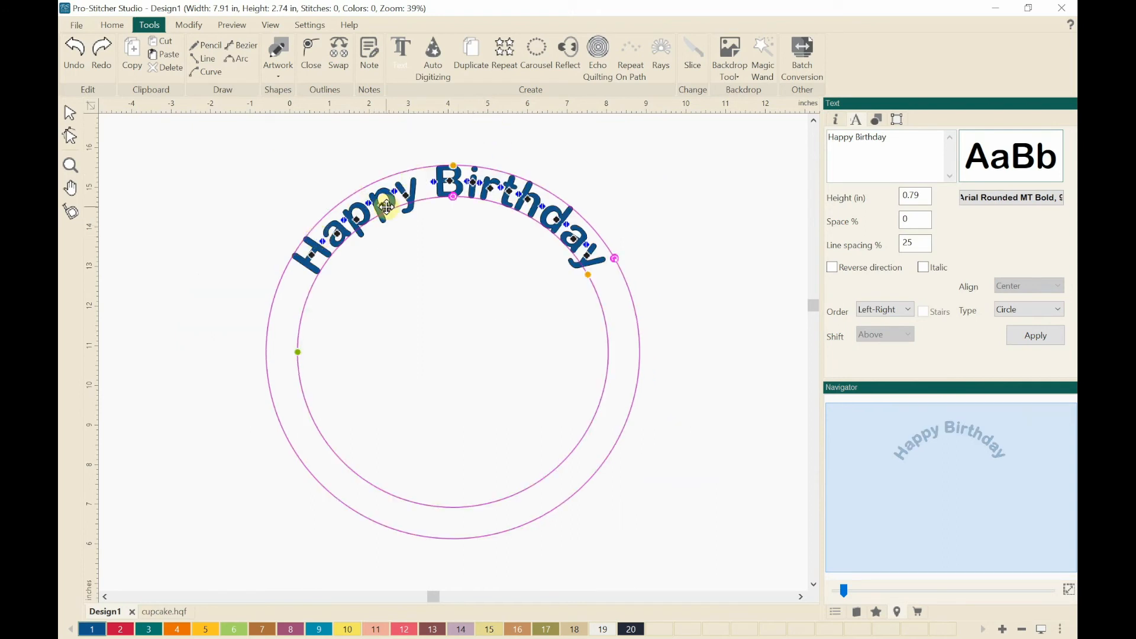
drag(453, 198, 356, 201)
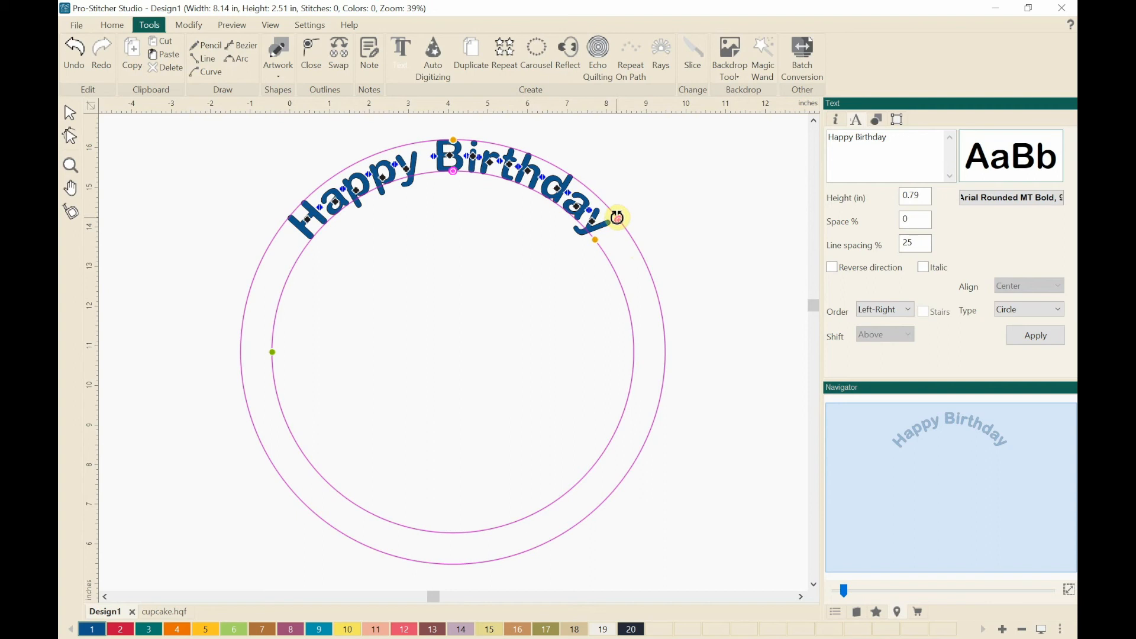
- Try rotating the text around the circle to the right and bottom, then undo the rotations
drag(618, 218, 628, 500)
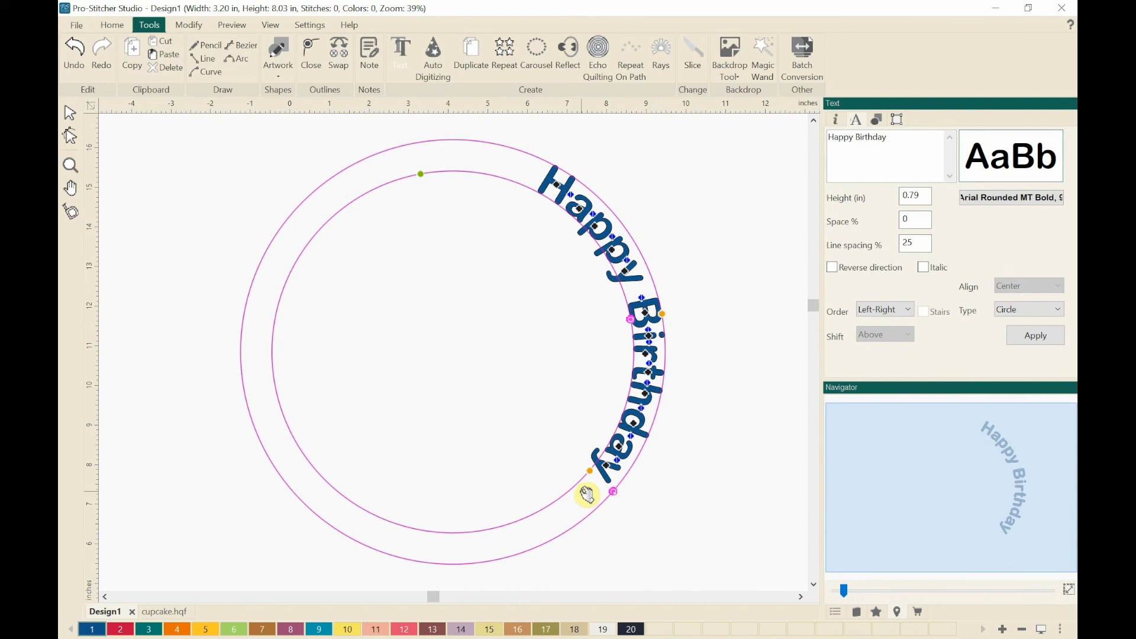
drag(612, 491, 303, 535)
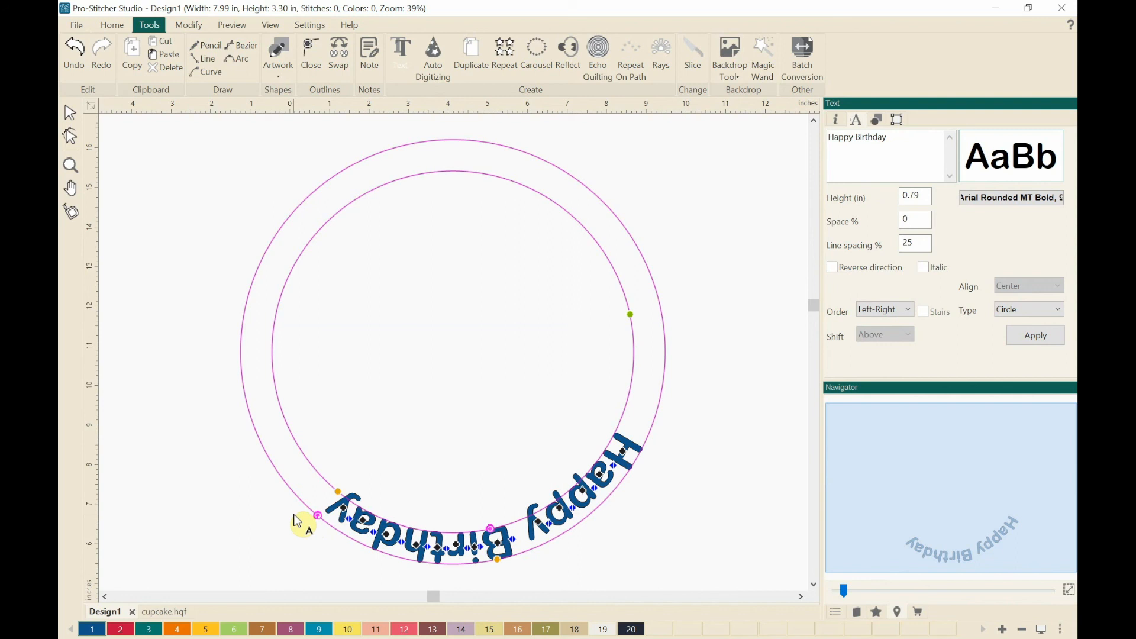
key(ctrl+z)
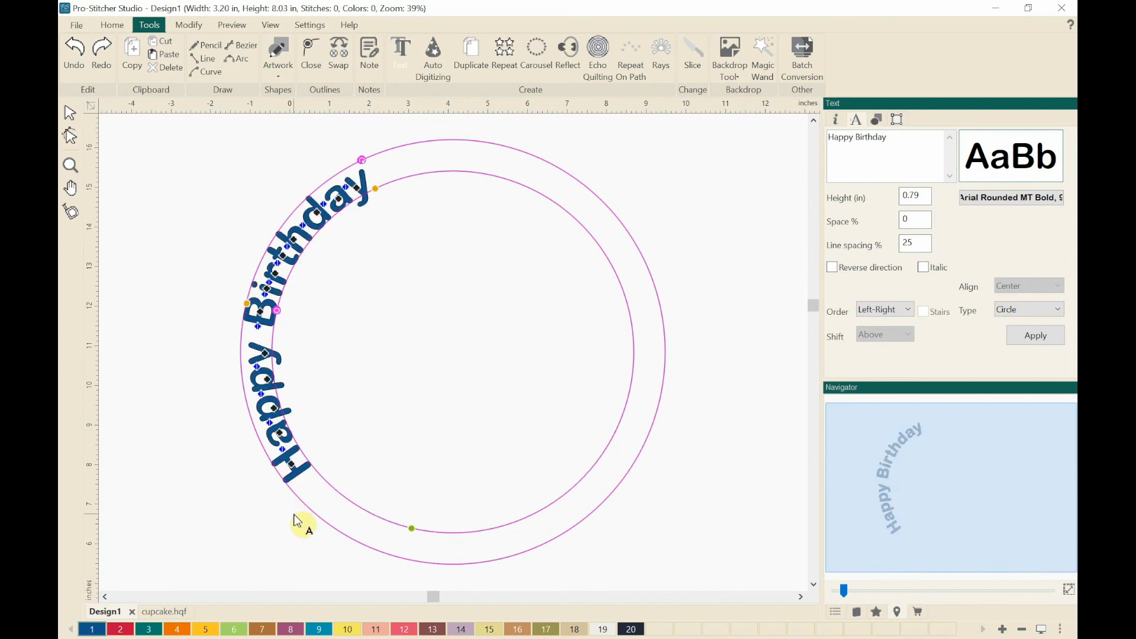
key(ctrl+z)
key(ctrl+z)
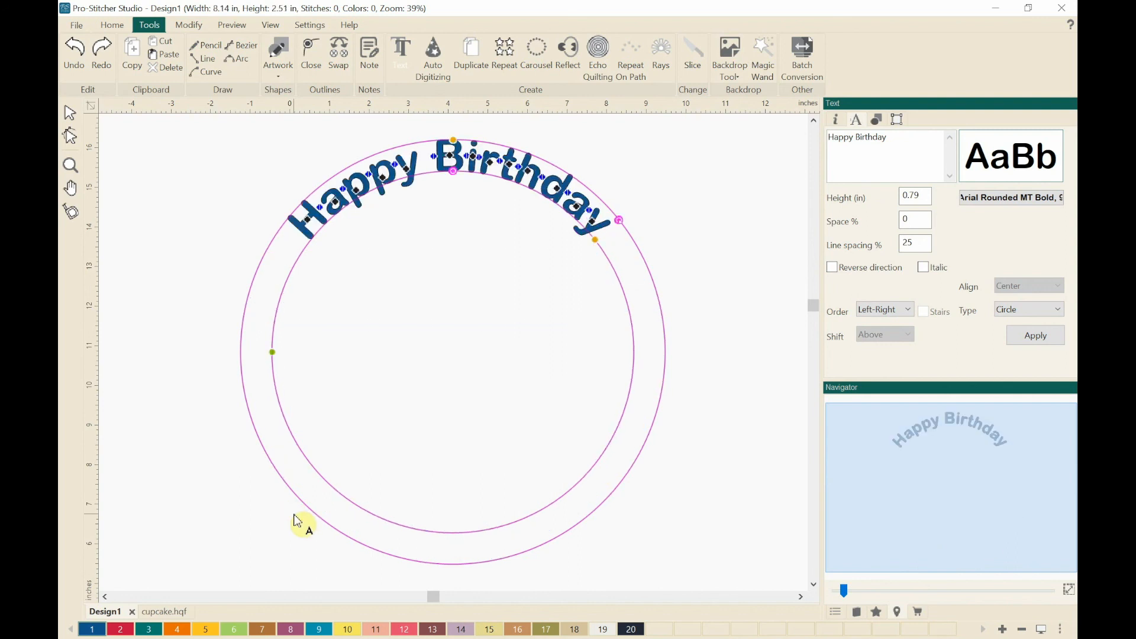